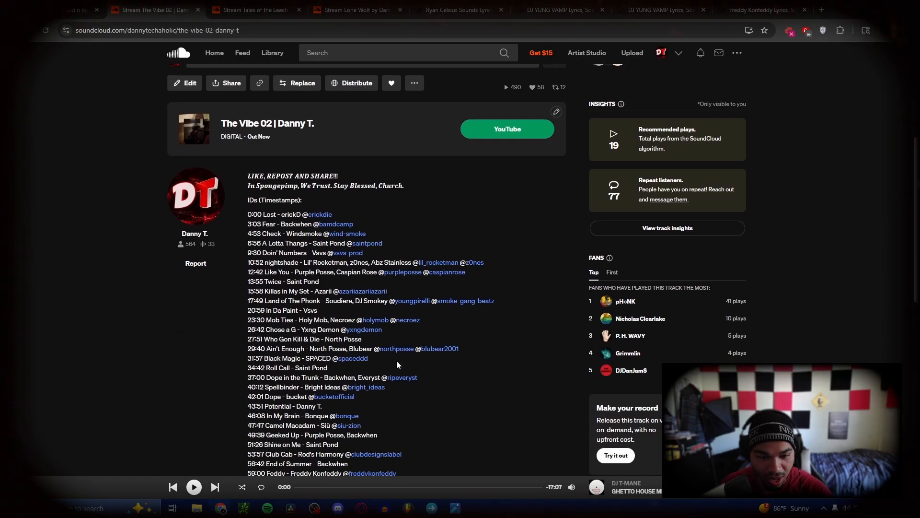
# Step: Open and close The Vibe 02's YouTube link from its track page, muting the YouTube site
pyautogui.scroll(5, 395, 360)
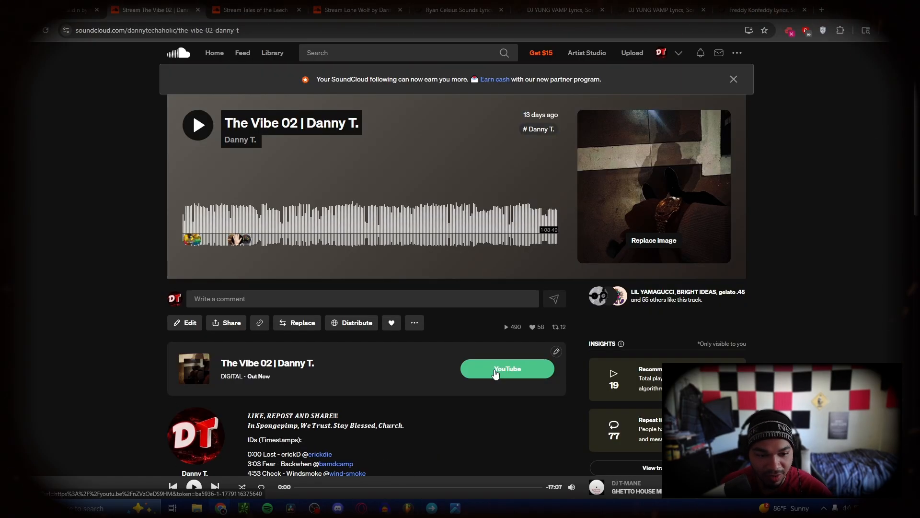
pyautogui.click(495, 373)
pyautogui.rightClick(229, 5)
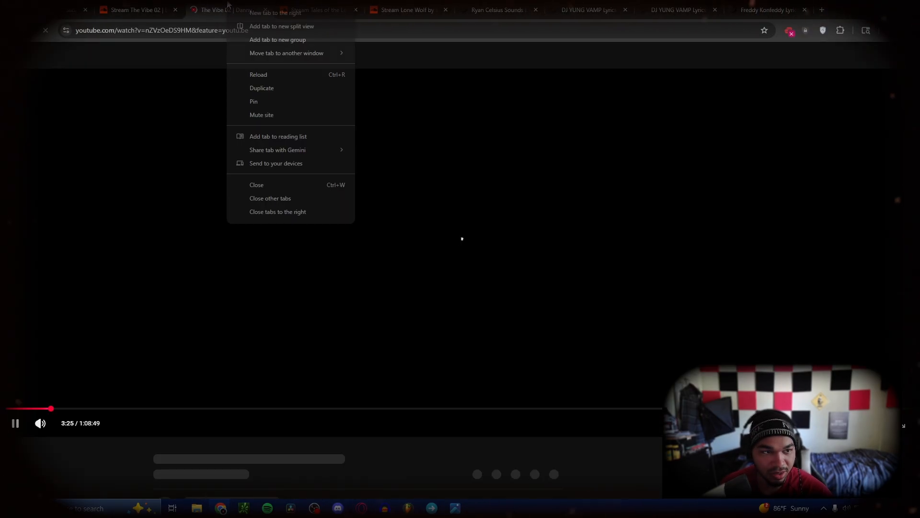
pyautogui.click(262, 114)
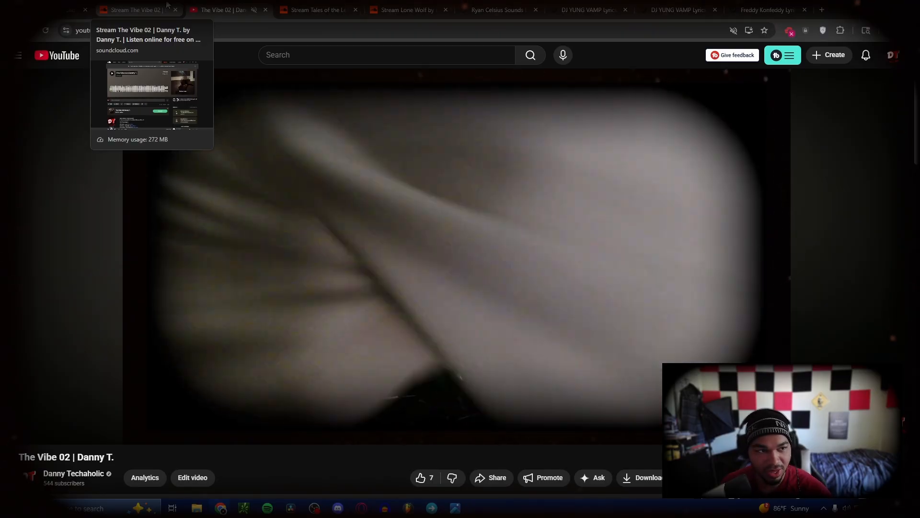
pyautogui.click(265, 10)
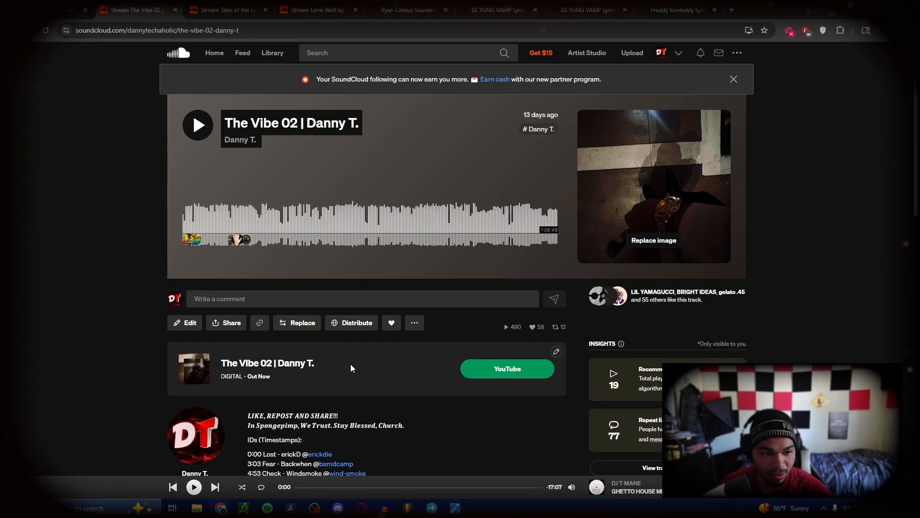
pyautogui.click(487, 368)
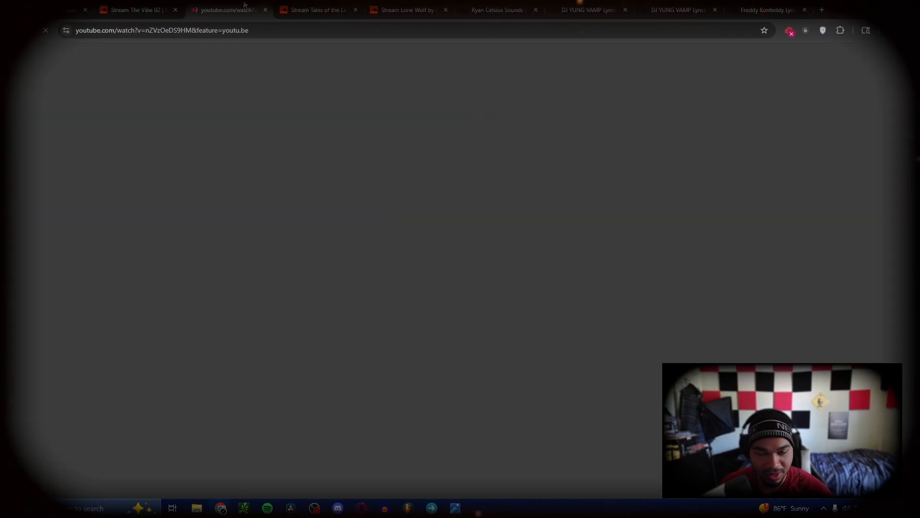
pyautogui.middleClick(244, 6)
# Step: Examine the promoted links on the Tales of the Leech and Lone Wolf track pages, opening Lone Wolf's Spotify link
pyautogui.click(245, 6)
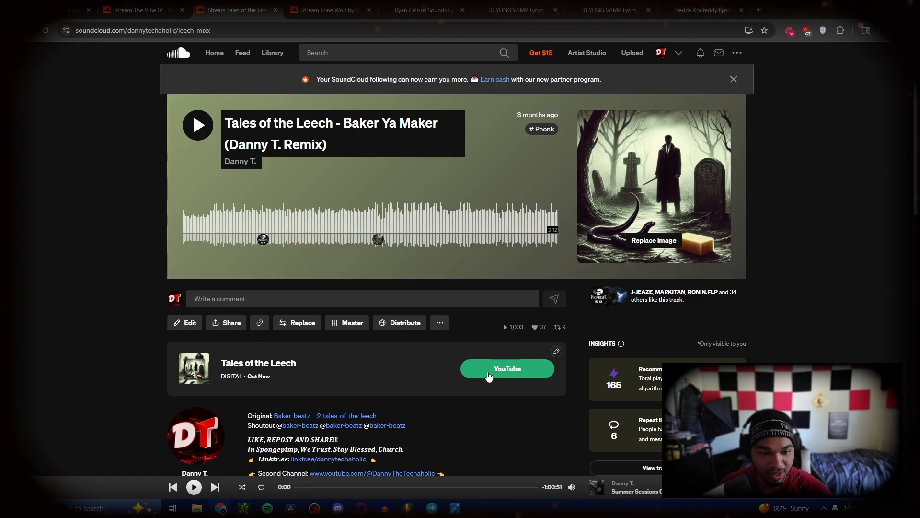
pyautogui.scroll(-5, 498, 372)
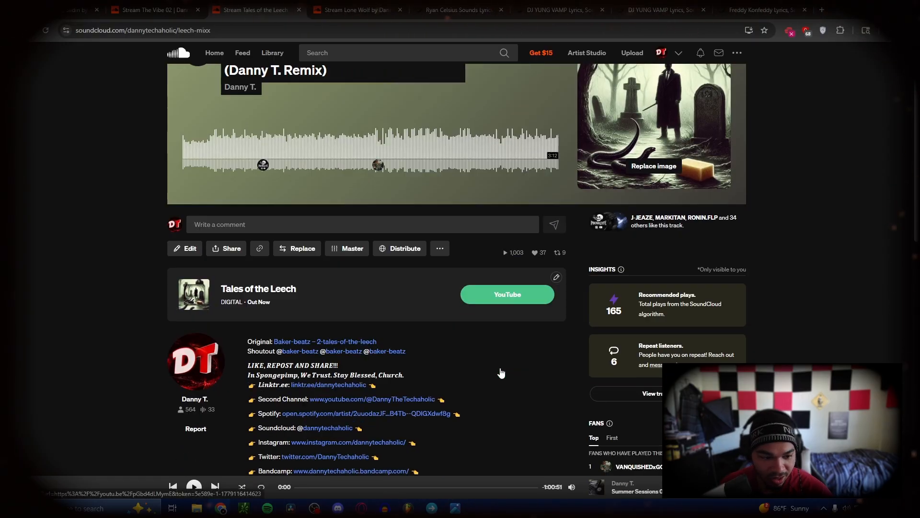
pyautogui.scroll(3, 453, 307)
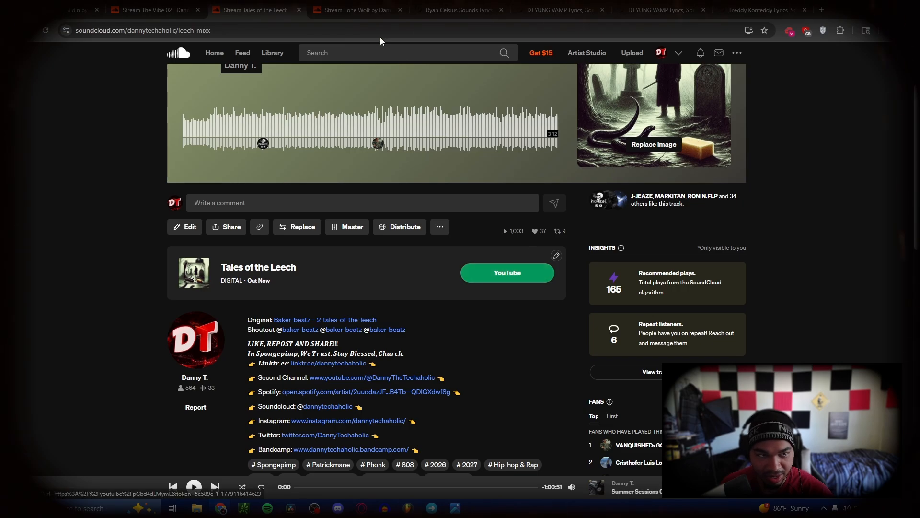
pyautogui.click(350, 9)
pyautogui.click(501, 368)
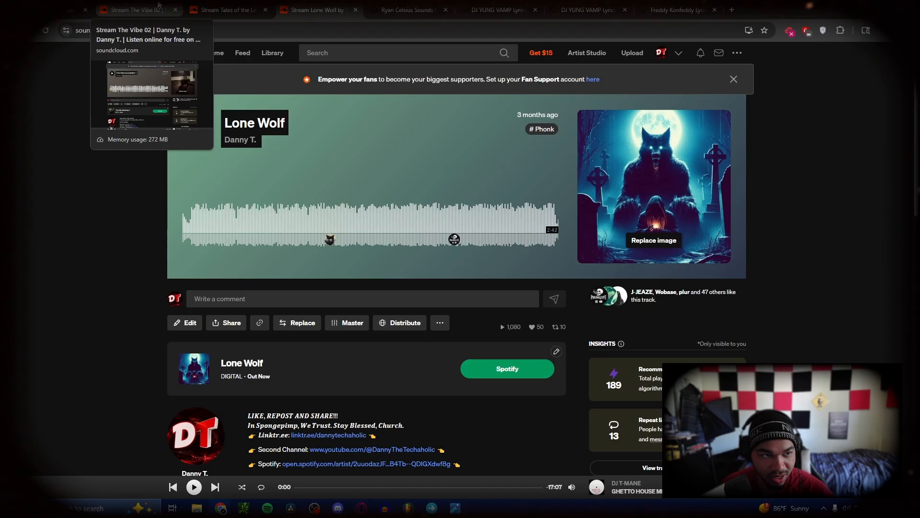
# Step: Examine the Catch Me Slidin track page from its title to the link showcase area and description
pyautogui.click(159, 6)
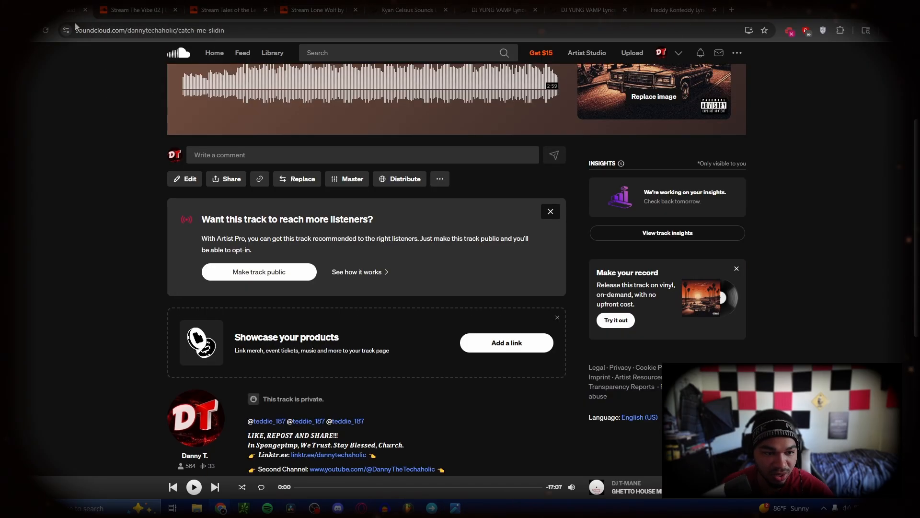
pyautogui.scroll(4, 127, 355)
pyautogui.scroll(-1, 134, 358)
pyautogui.scroll(-1, 134, 363)
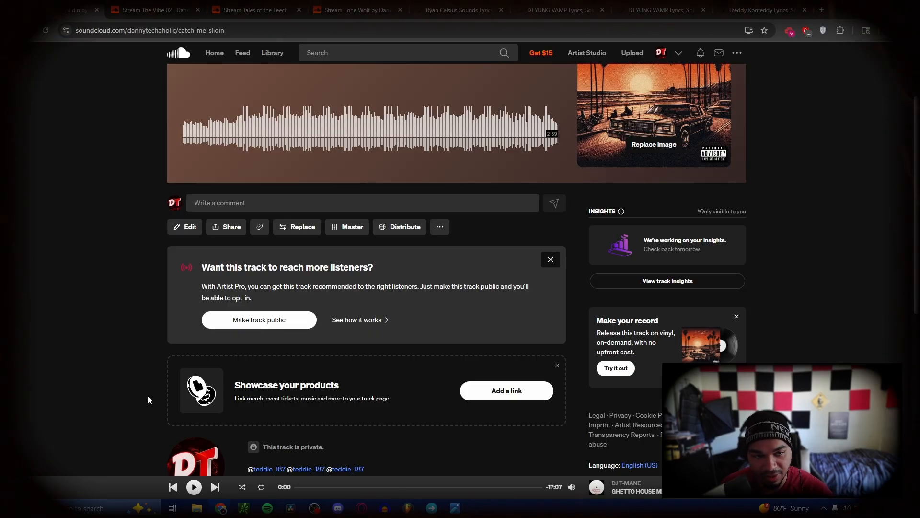
pyautogui.scroll(2, 147, 395)
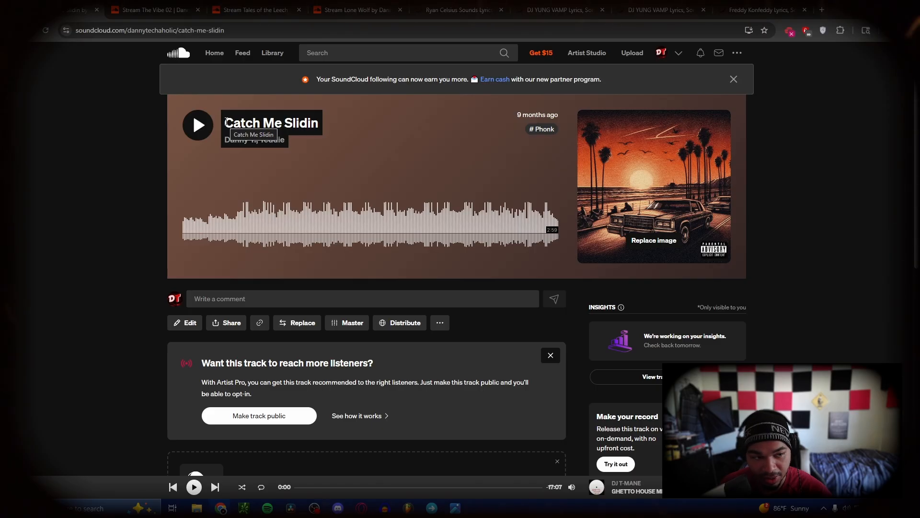
pyautogui.scroll(-5, 421, 249)
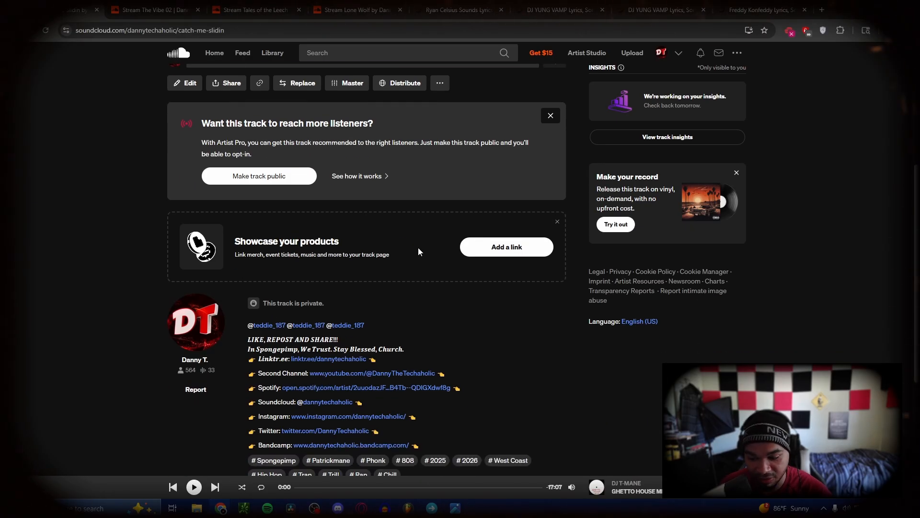
pyautogui.scroll(5, 407, 254)
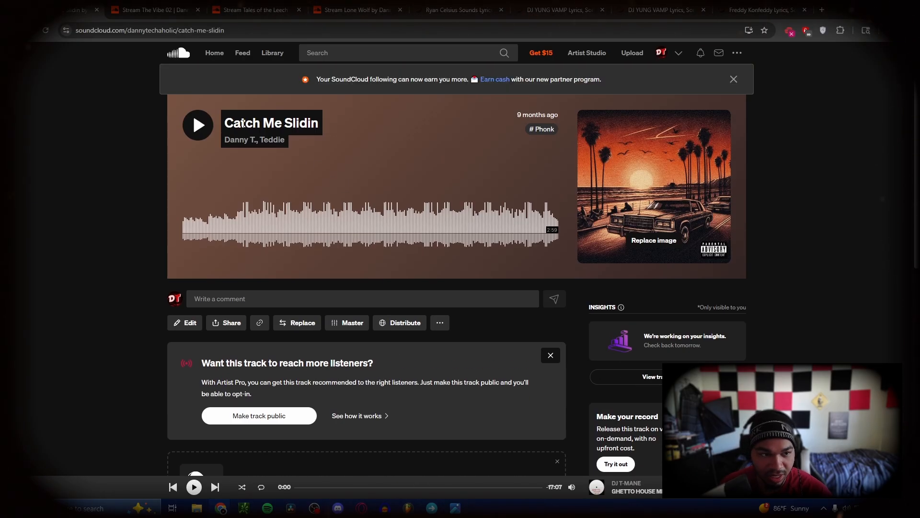
pyautogui.moveTo(223, 123); pyautogui.dragTo(295, 130)
pyautogui.click(292, 130)
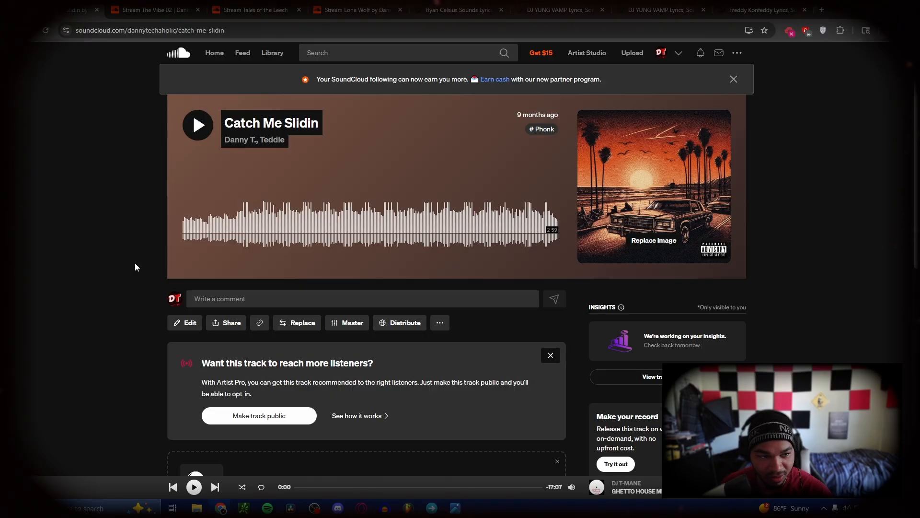
# Step: View the profile of the artist tagged in Catch Me Slidin's description in a new tab and return to the track page
pyautogui.scroll(-4, 142, 339)
pyautogui.middleClick(269, 373)
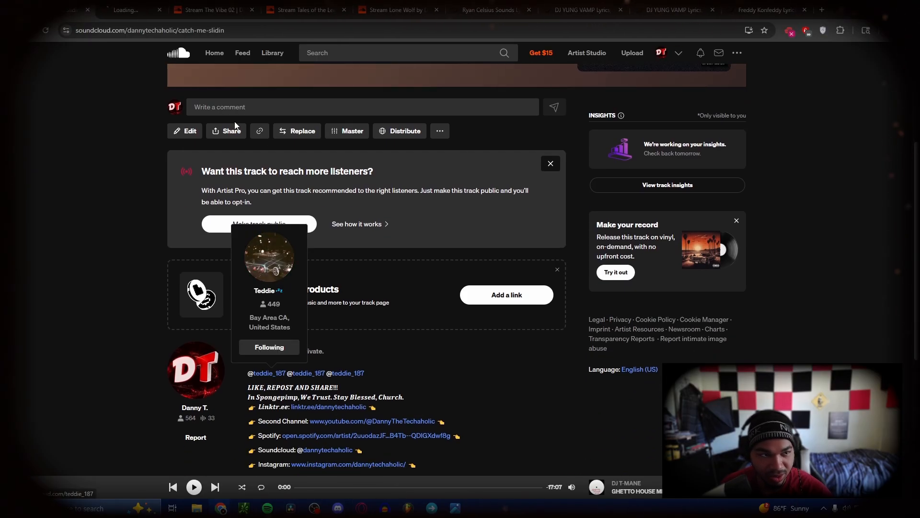
pyautogui.click(127, 8)
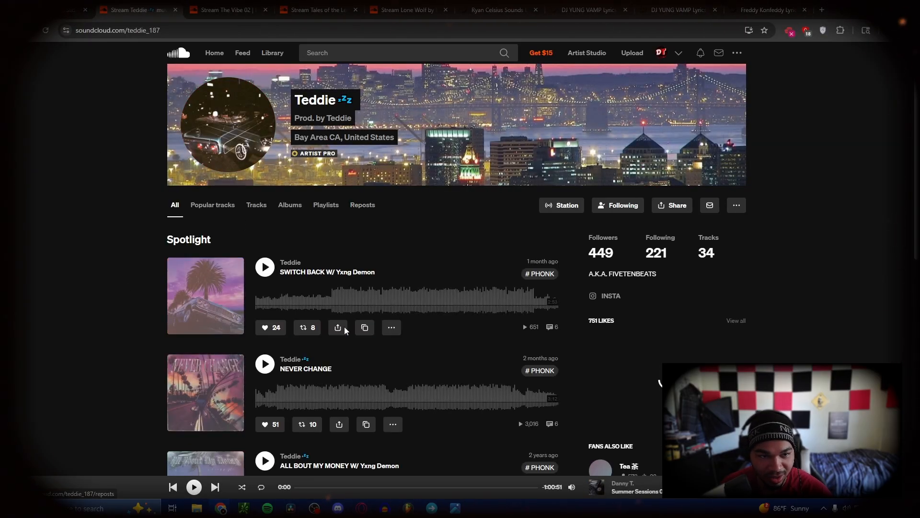
pyautogui.scroll(-4, 346, 329)
pyautogui.click(53, 8)
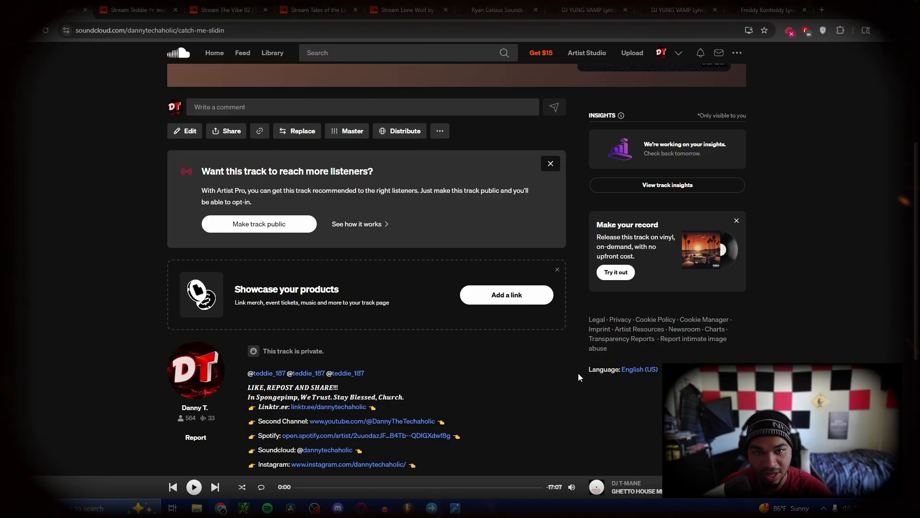
# Step: View the Catch Me Slidin cover artwork in the image viewer, and open the single's page in Spotify
pyautogui.click(456, 508)
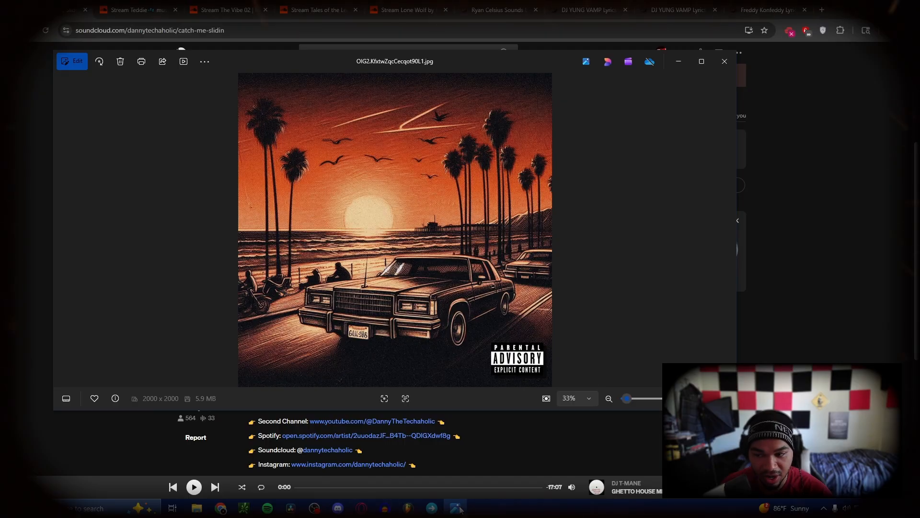
pyautogui.click(457, 508)
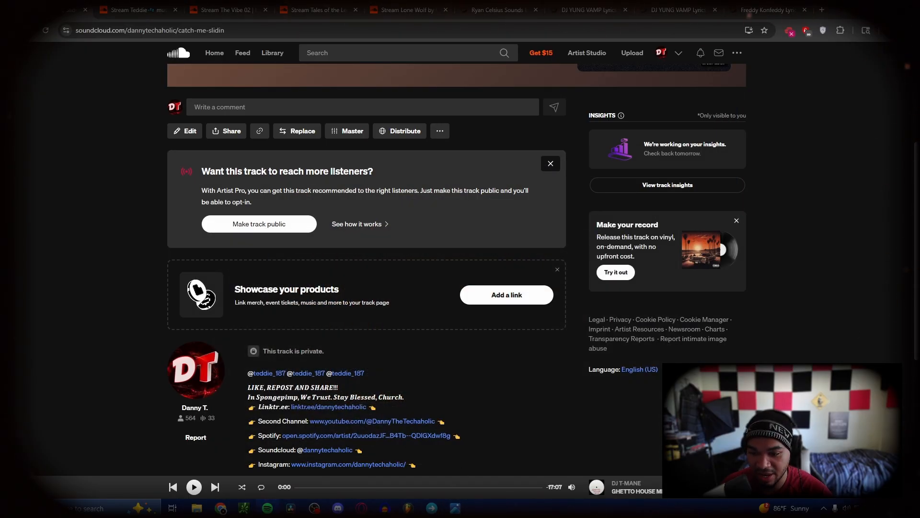
pyautogui.click(268, 508)
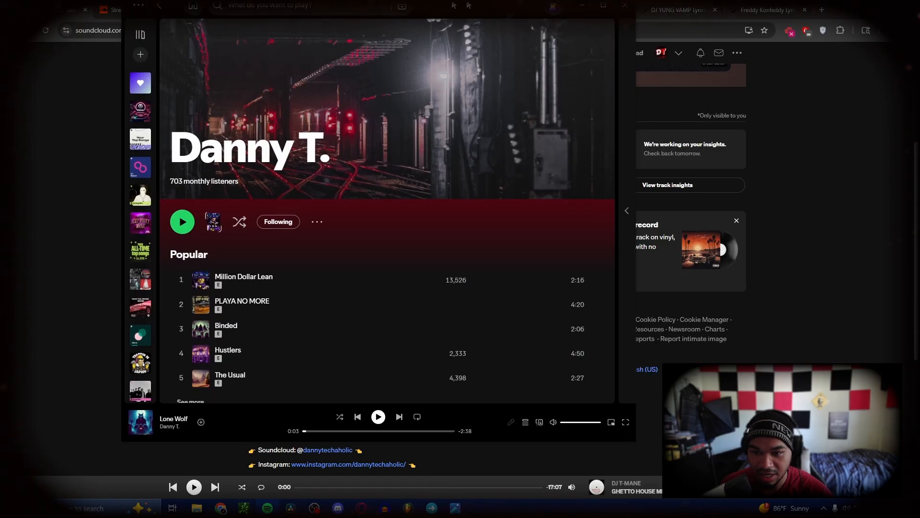
pyautogui.doubleClick(331, 9)
pyautogui.scroll(-4, 265, 253)
pyautogui.click(101, 367)
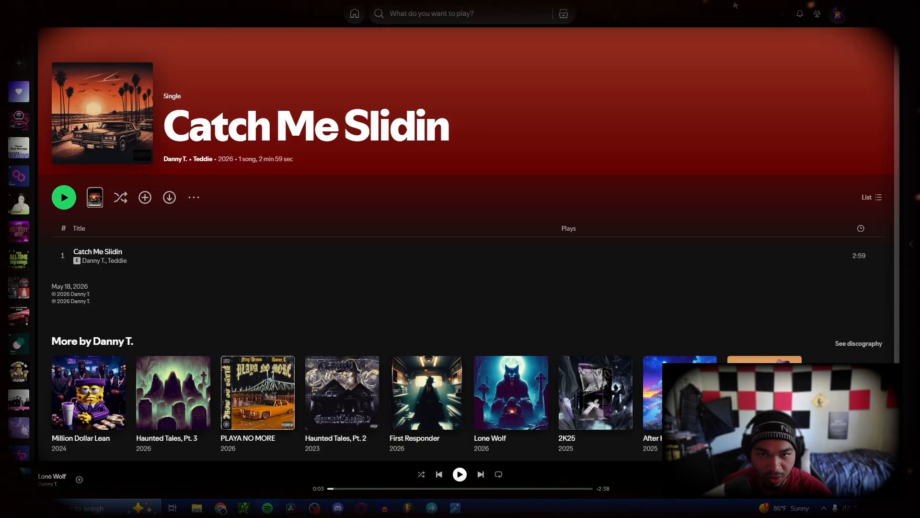
pyautogui.click(865, 10)
# Step: Open The Vibe 02's YouTube video from its track page, pause it and bring up its sharing options
pyautogui.click(238, 6)
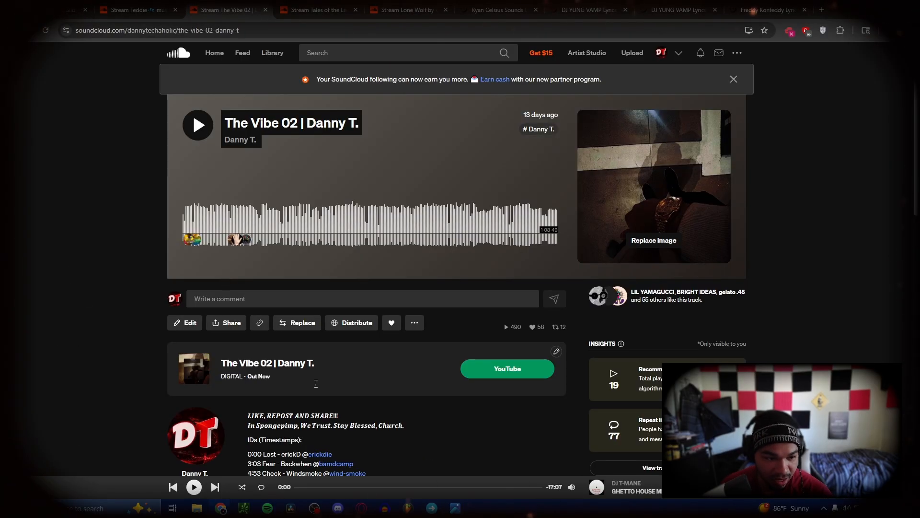
pyautogui.click(490, 374)
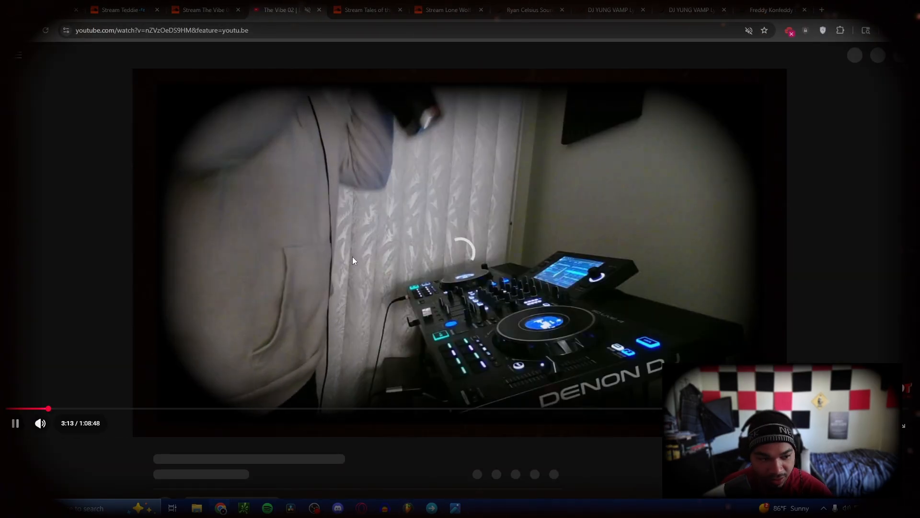
pyautogui.click(353, 257)
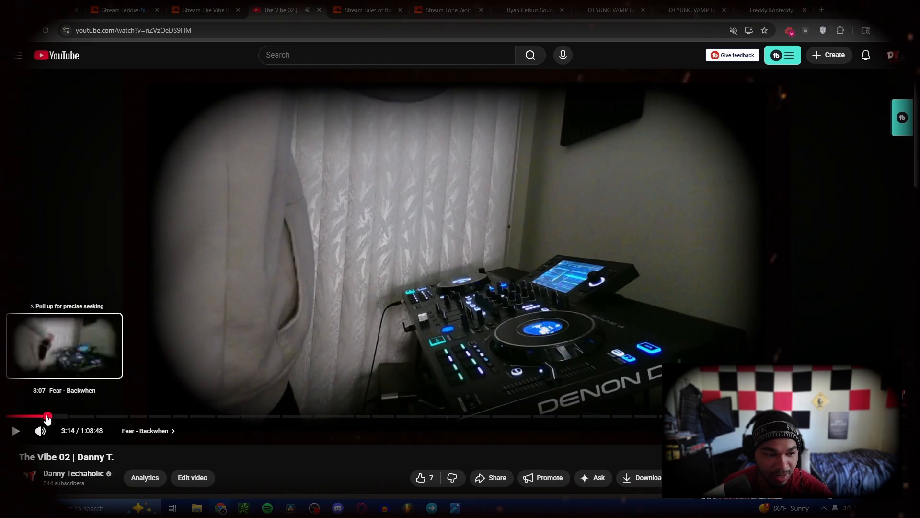
pyautogui.scroll(-3, 407, 331)
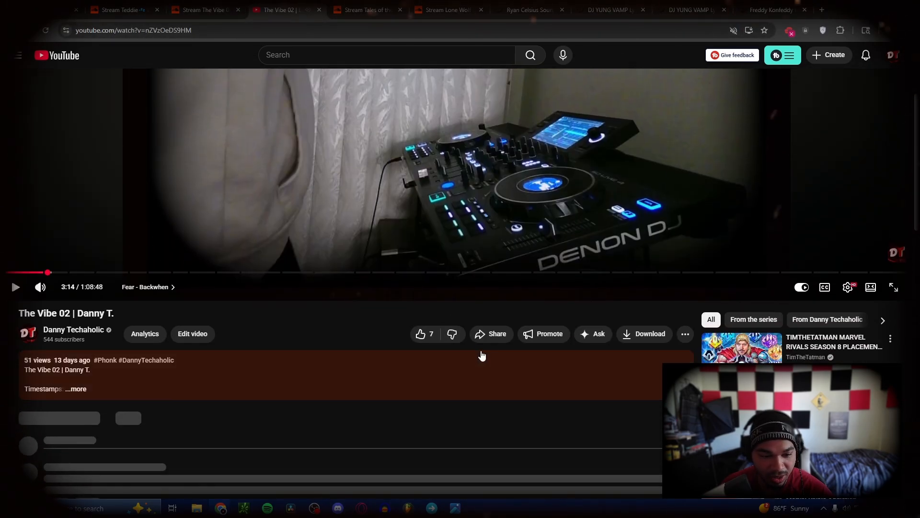
pyautogui.click(493, 334)
pyautogui.click(552, 320)
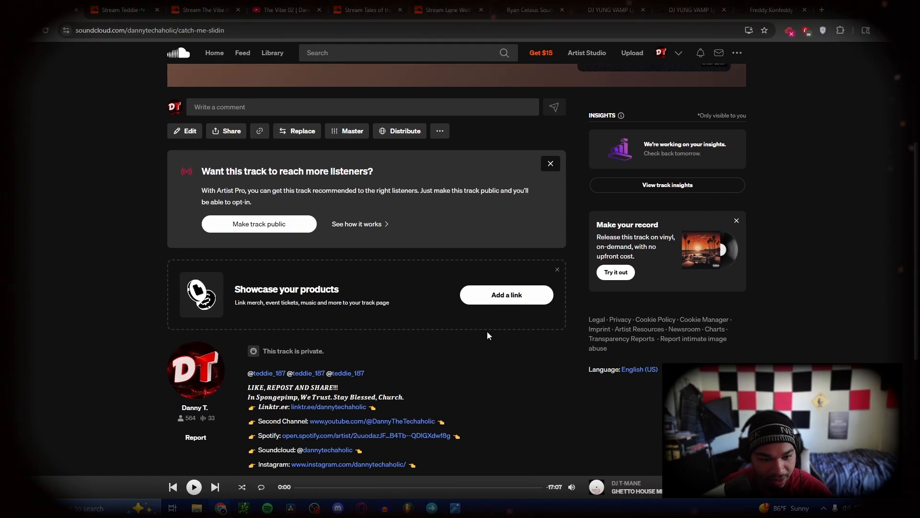
# Step: Inspect the Buy-link fields in Catch Me Slidin's metadata and close the editor without saving
pyautogui.click(495, 300)
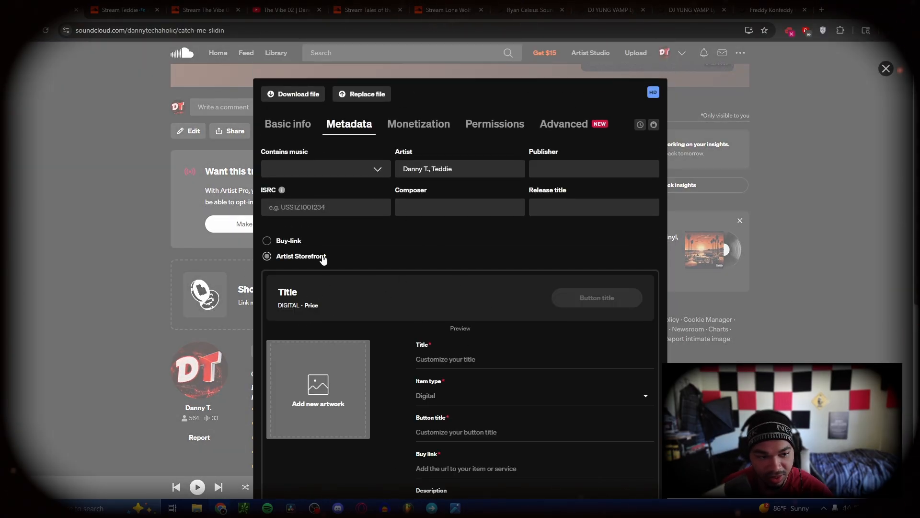
pyautogui.click(290, 241)
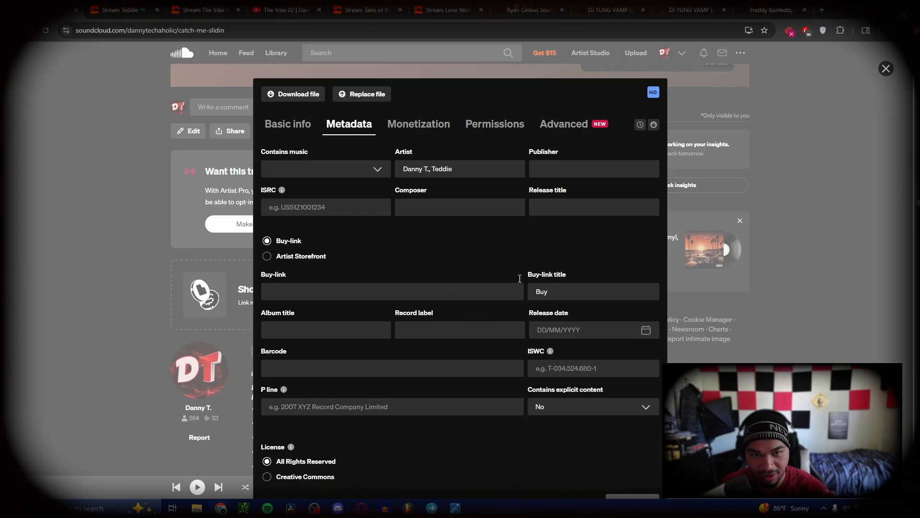
pyautogui.click(885, 70)
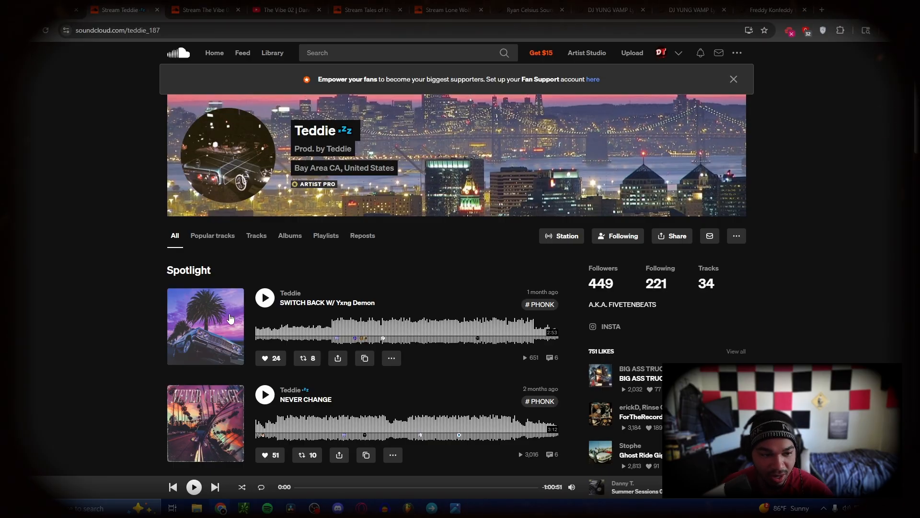
# Step: View the SWITCH BACK W/ Yxng Demon track page, reloading it, and return to the Catch Me Slidin page
pyautogui.click(231, 319)
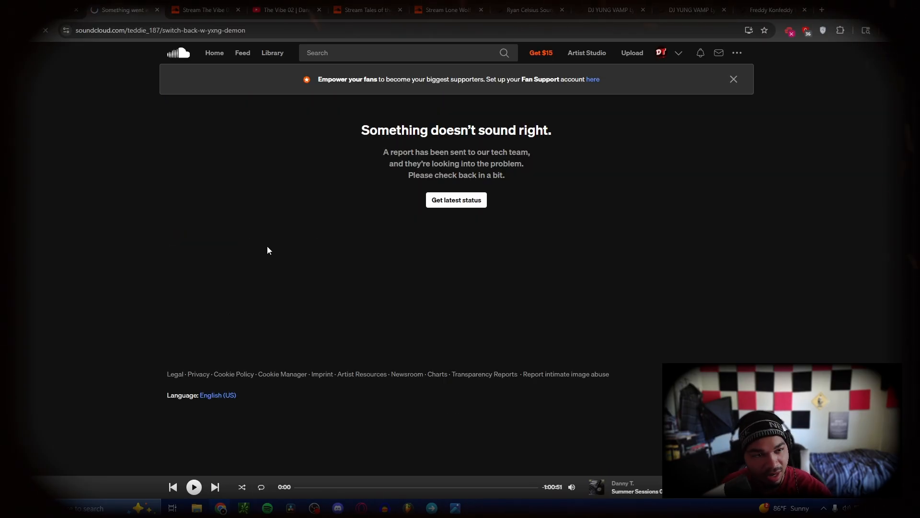
pyautogui.press('F5')
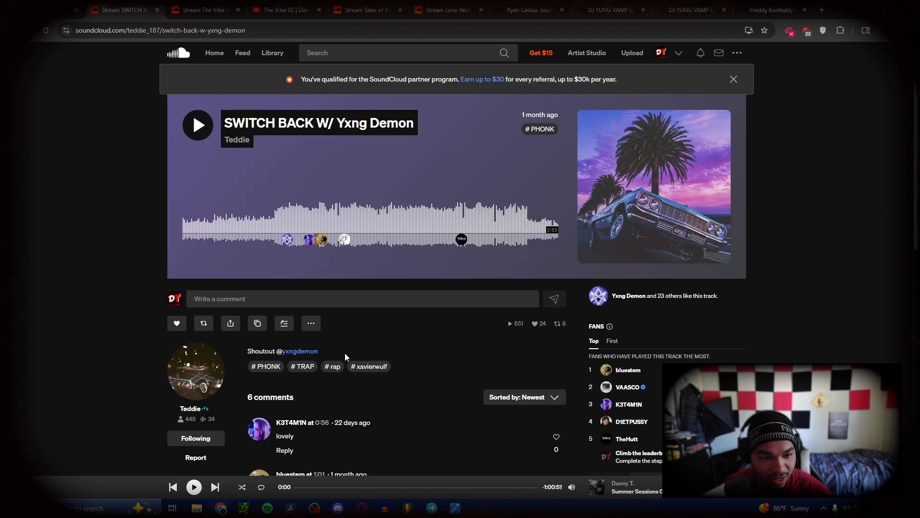
pyautogui.click(47, 10)
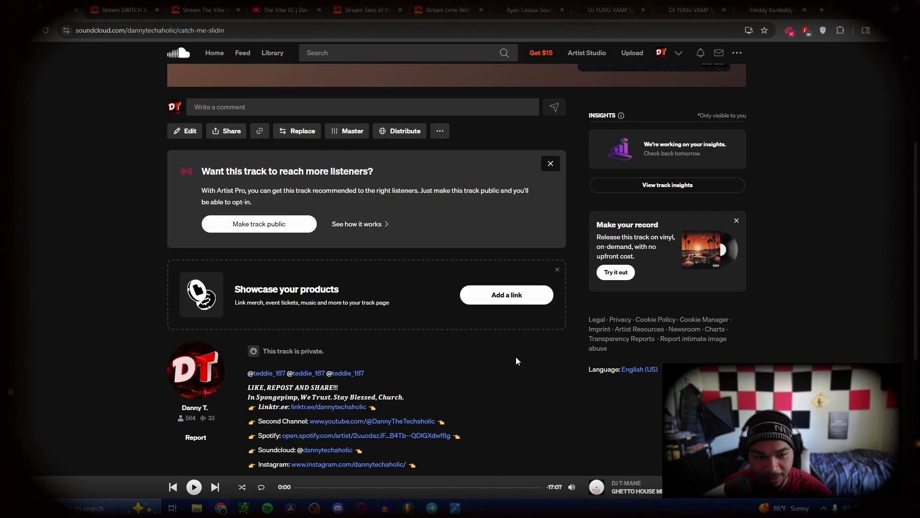
# Step: Open Catch Me Slidin's metadata for editing and select the Artist Storefront link option
pyautogui.click(184, 131)
pyautogui.click(349, 124)
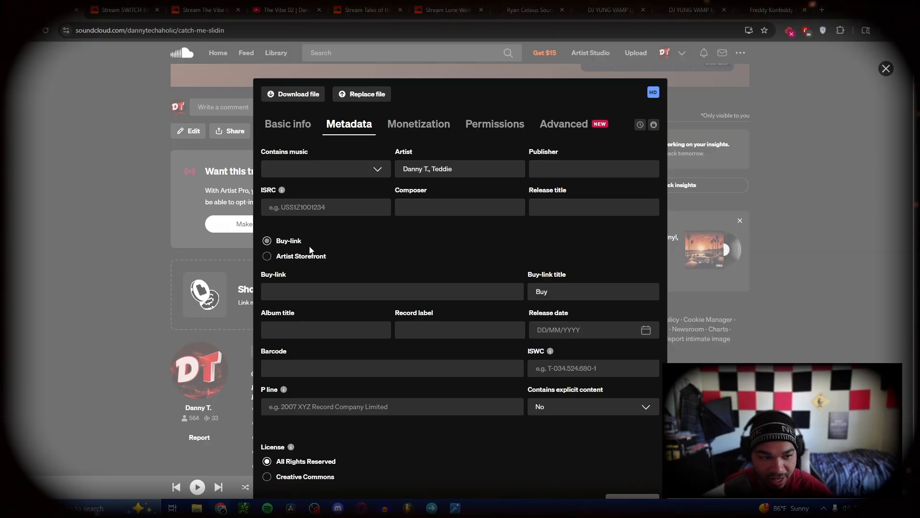
pyautogui.click(309, 258)
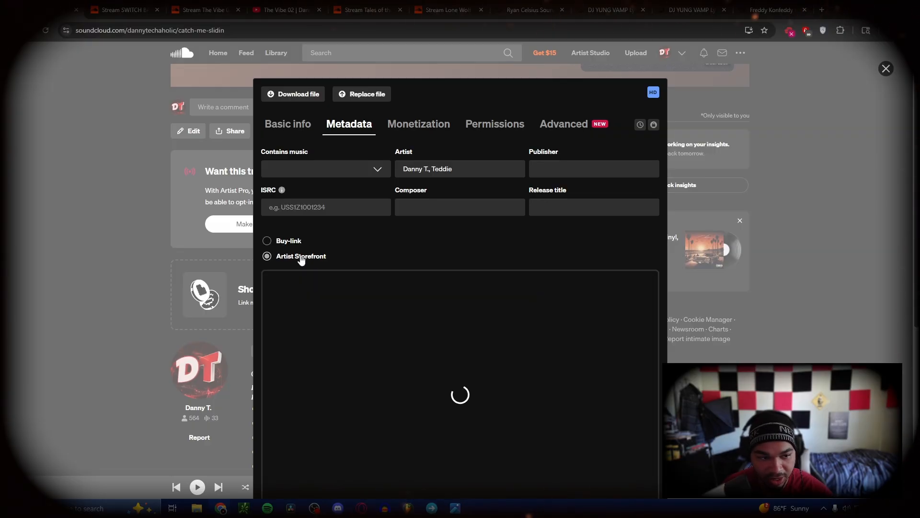
# Step: Enter "Catch Me Slidin" as the Artist Storefront title and "Spotify" as its button title
pyautogui.scroll(-2, 338, 406)
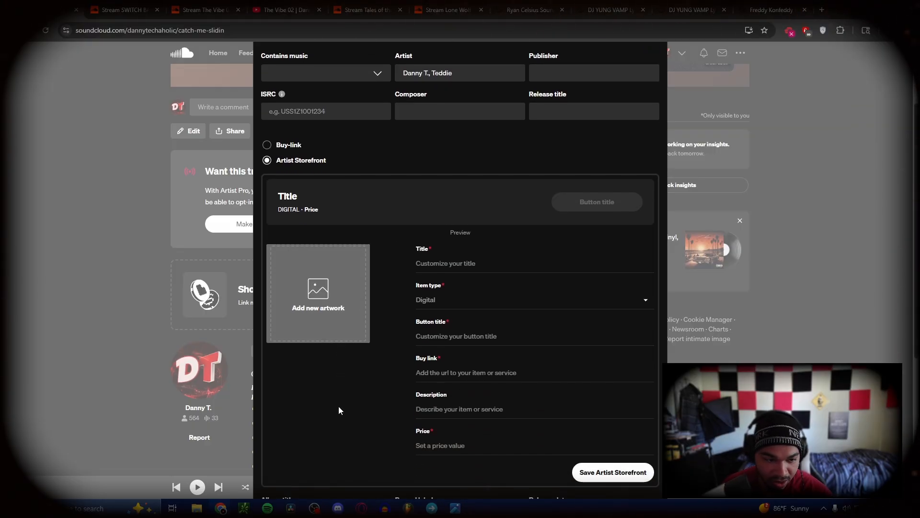
pyautogui.click(478, 263)
pyautogui.write('Catch Me Slidin')
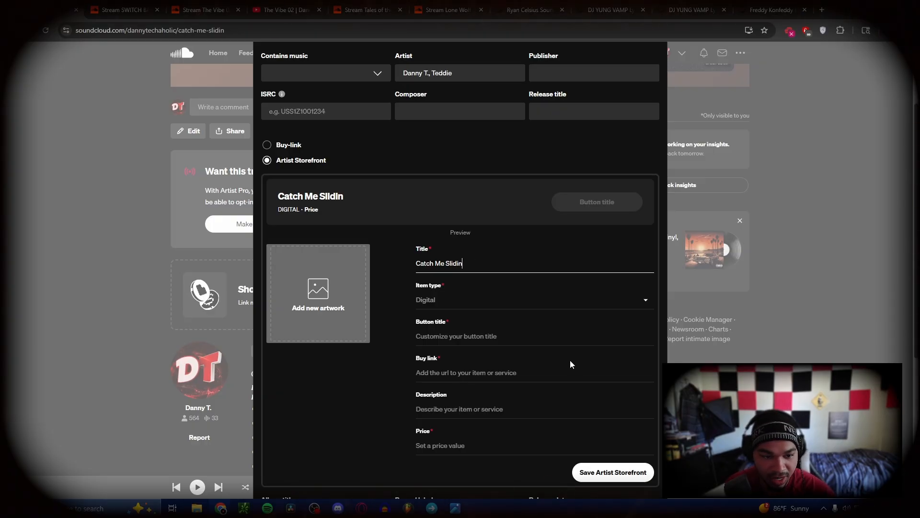
pyautogui.click(536, 336)
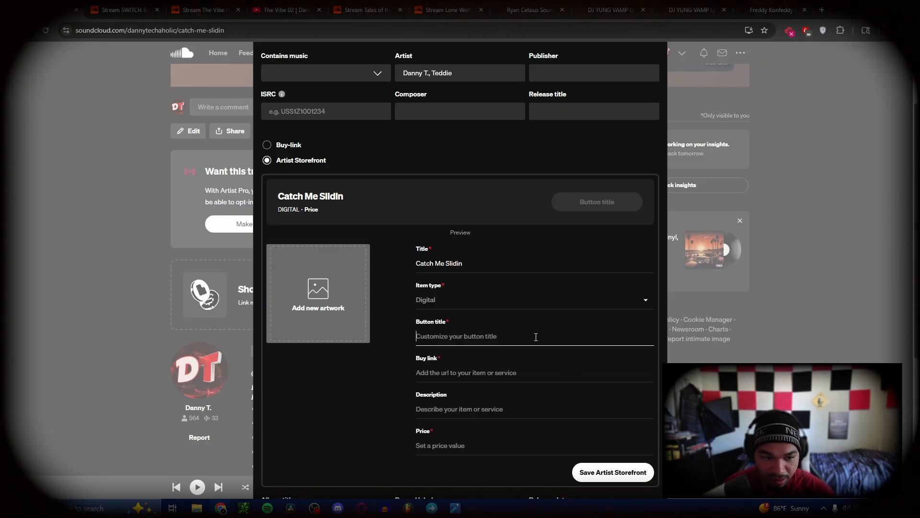
pyautogui.write('Spotify')
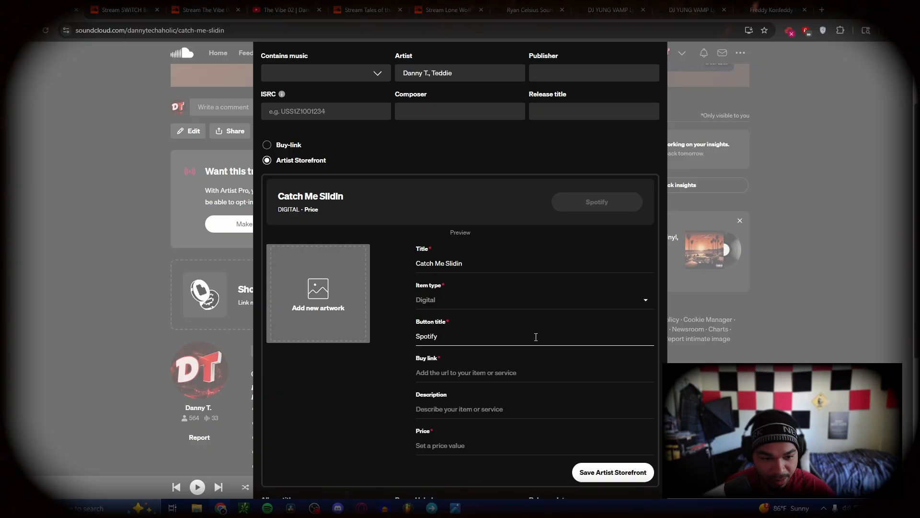
# Step: Switch to Spotify and copy the share link of the song Catch Me Slidin
pyautogui.press('Tab')
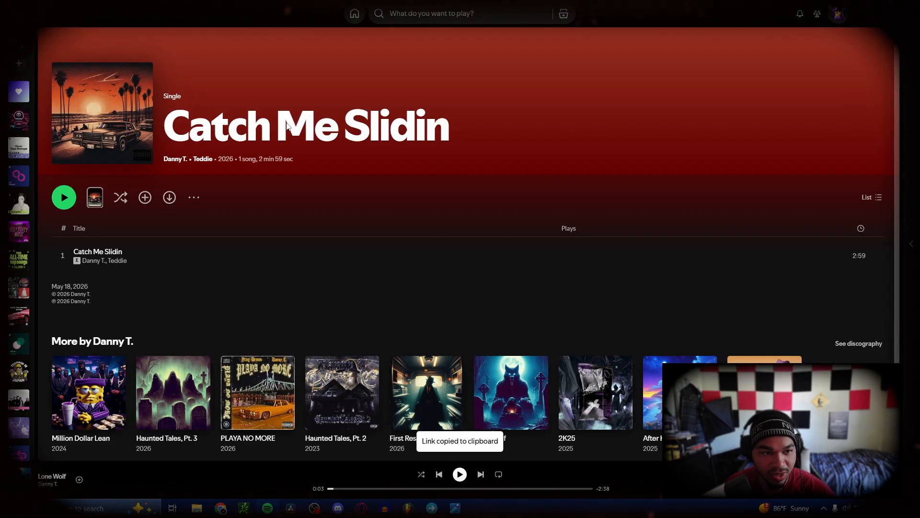
pyautogui.rightClick(349, 137)
pyautogui.moveTo(399, 237)
pyautogui.click(429, 259)
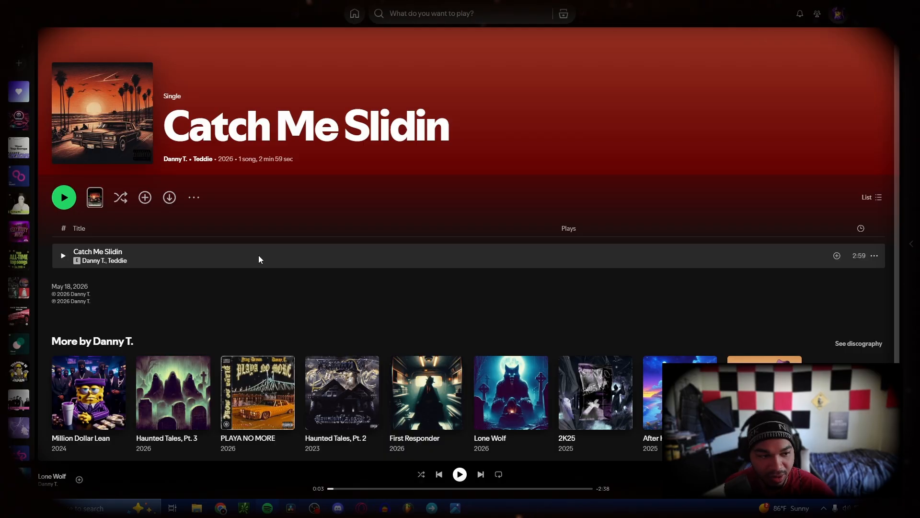
pyautogui.rightClick(278, 261)
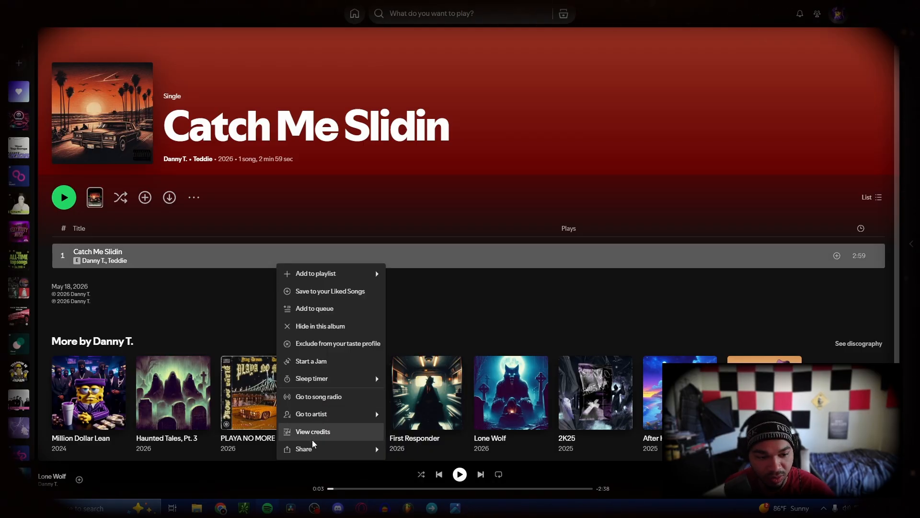
pyautogui.moveTo(364, 449)
pyautogui.click(404, 452)
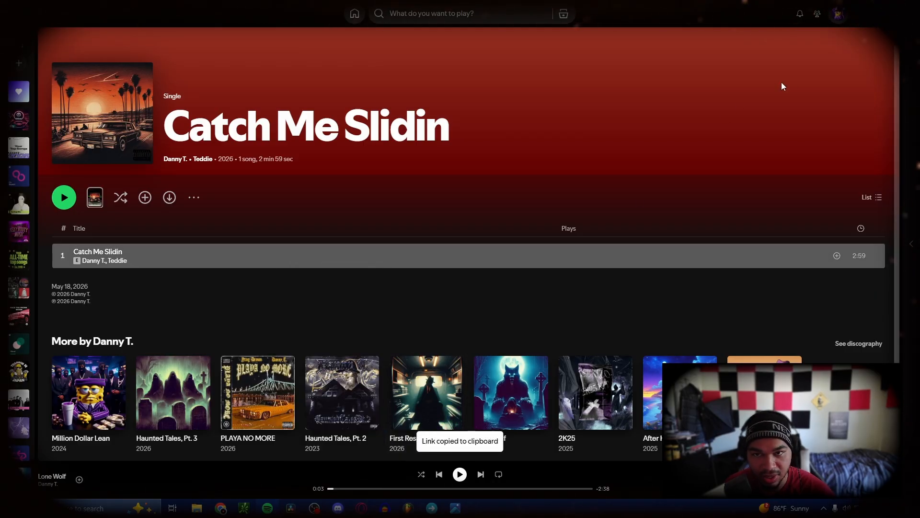
# Step: Return to SoundCloud and paste the copied Spotify track link as the storefront's buy link
pyautogui.hotkey('alt', 'Tab')
pyautogui.hotkey('ctrl', 'v')
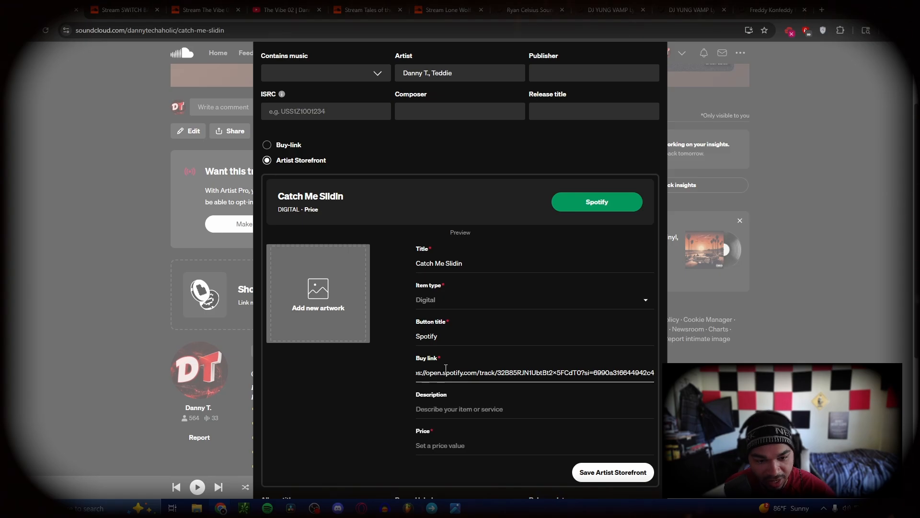
pyautogui.hotkey('ctrl', 'a')
pyautogui.press('BackSpace')
pyautogui.rightClick(446, 370)
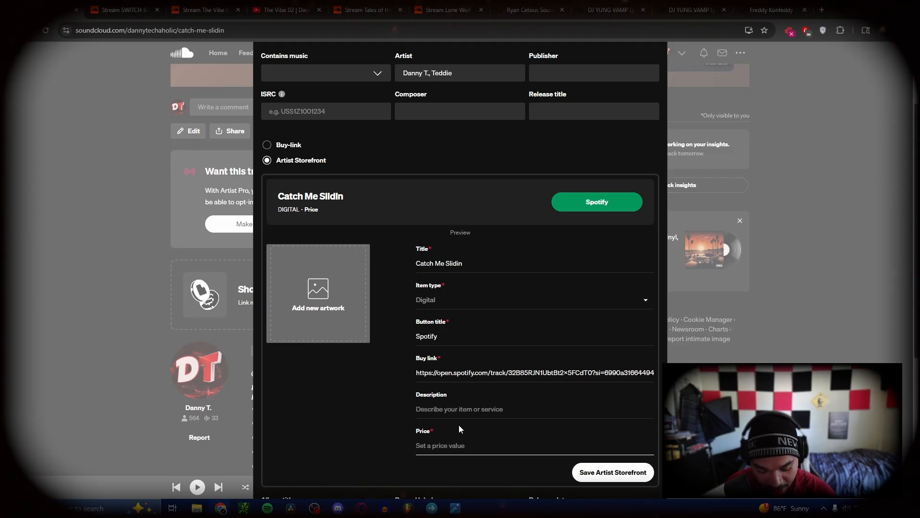
# Step: Set the storefront's price text to "Out Now" and re-enter "Spotify" as the button title
pyautogui.write('Out Now')
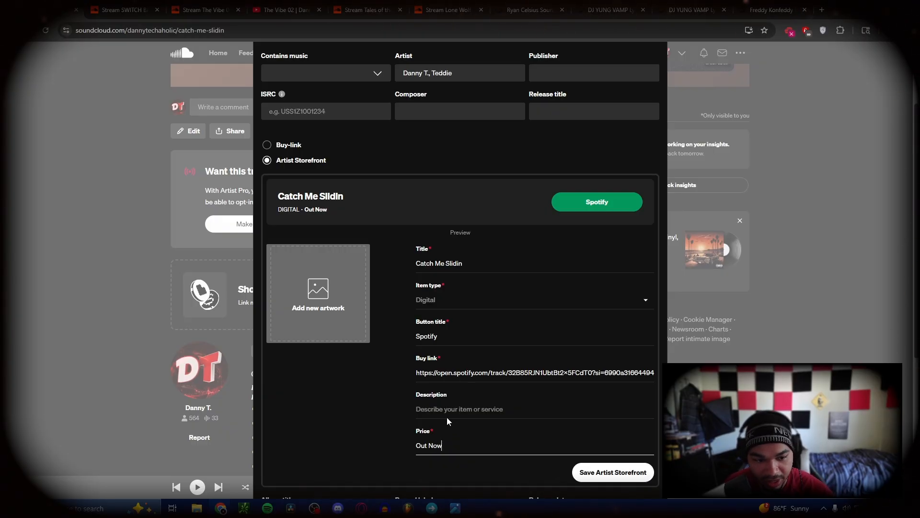
pyautogui.click(448, 418)
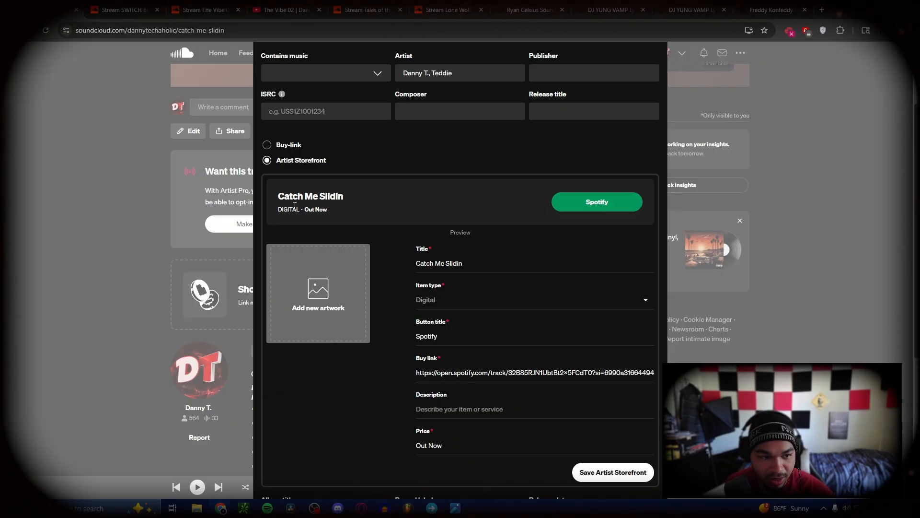
pyautogui.doubleClick(455, 325)
pyautogui.write('Spot')
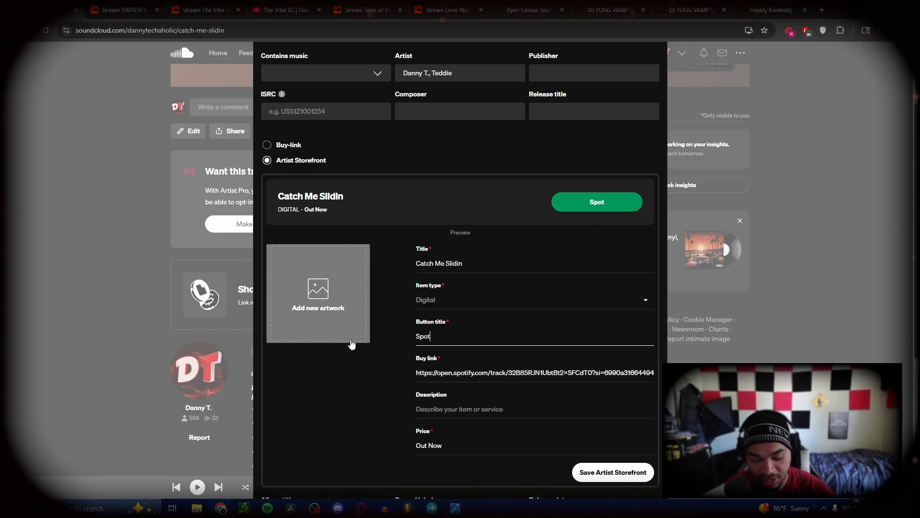
pyautogui.write('ify')
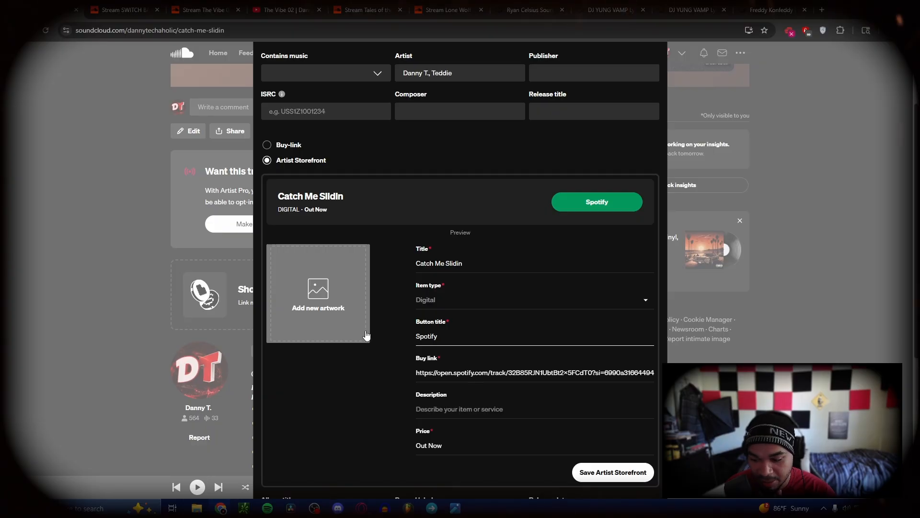
# Step: Add the recent image OIG2.KfxtwZqcCecqot90L1 as the storefront artwork and try to save the Artist Storefront
pyautogui.click(342, 311)
pyautogui.press('Escape')
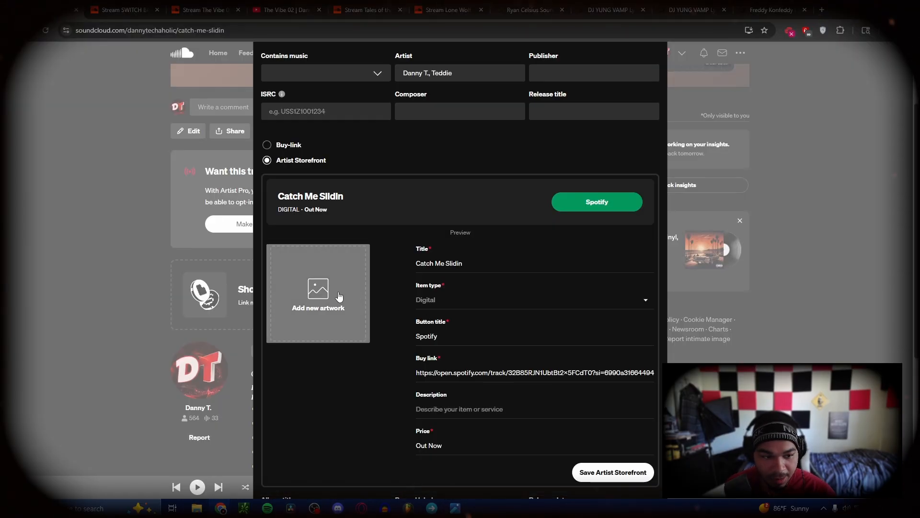
pyautogui.click(338, 296)
pyautogui.click(42, 60)
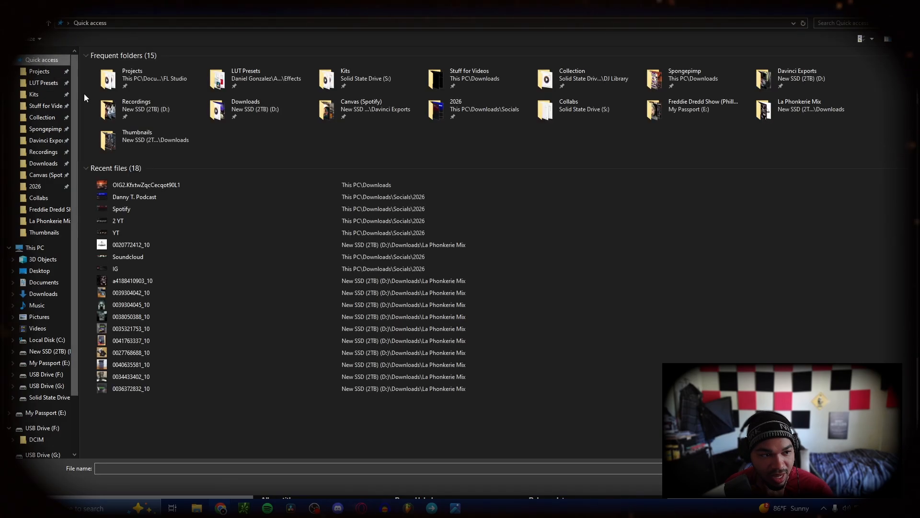
pyautogui.doubleClick(163, 185)
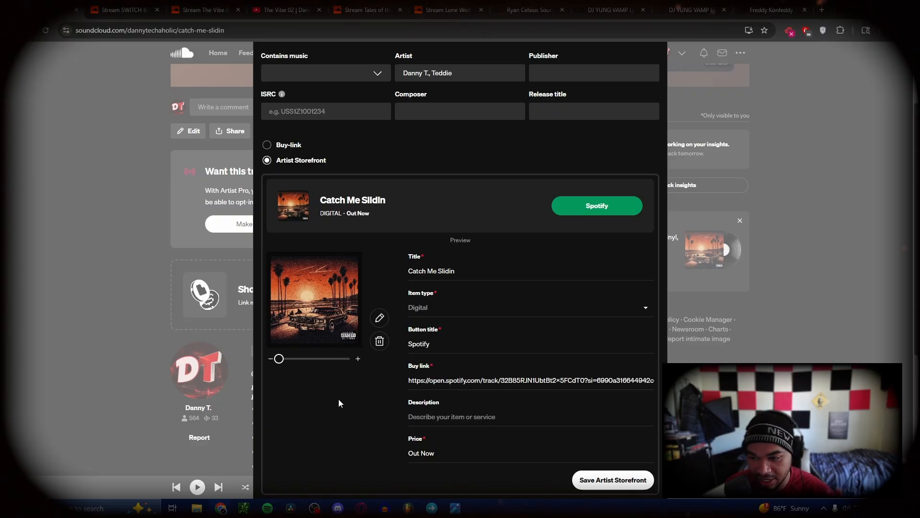
pyautogui.click(605, 486)
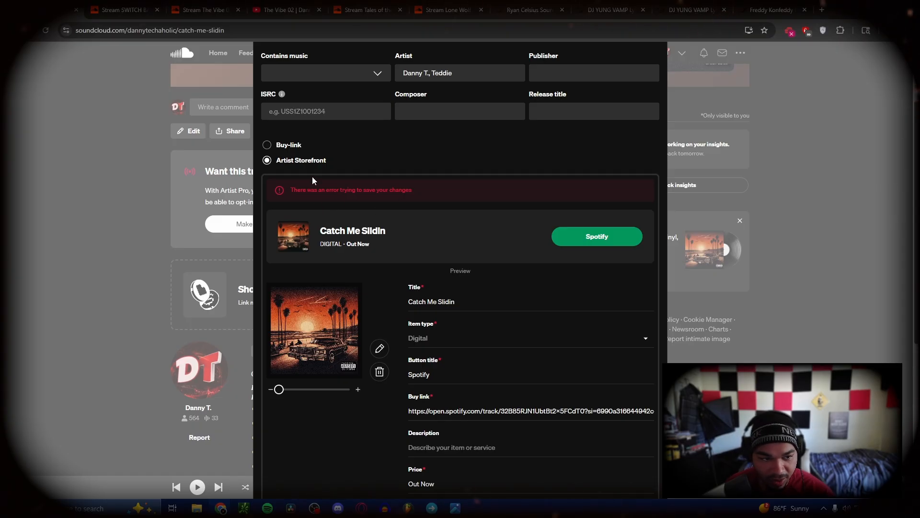
pyautogui.moveTo(325, 192); pyautogui.dragTo(426, 196)
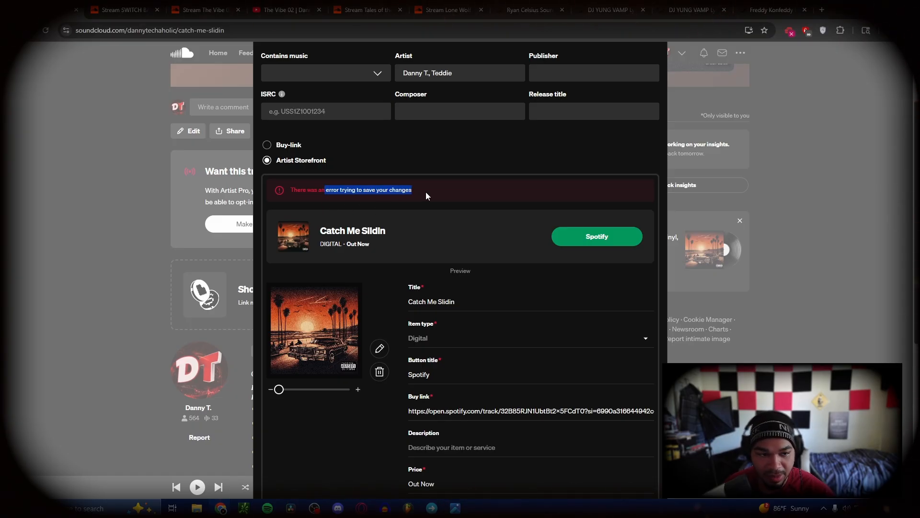
pyautogui.click(393, 188)
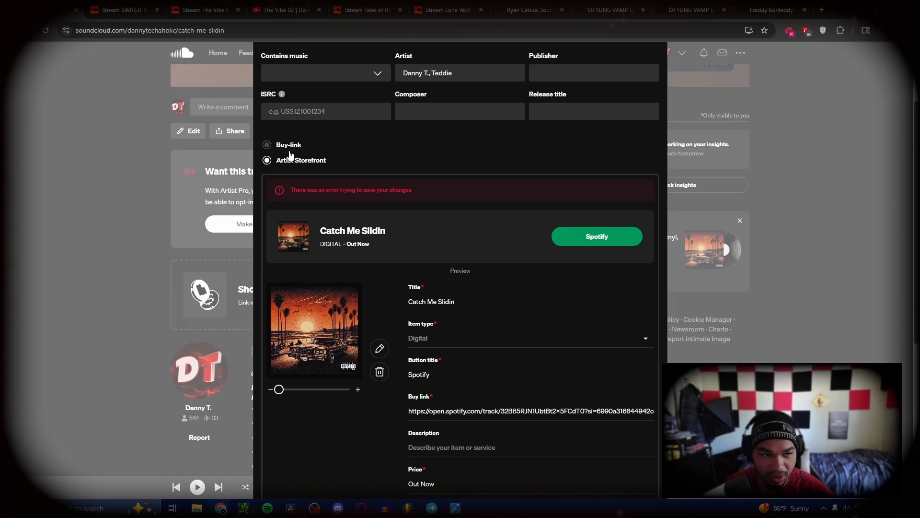
# Step: Remove the storefront artwork and upload the image OIG2.KfxtwZqcCecqot90L1 again, keeping it at minimum zoom
pyautogui.click(379, 372)
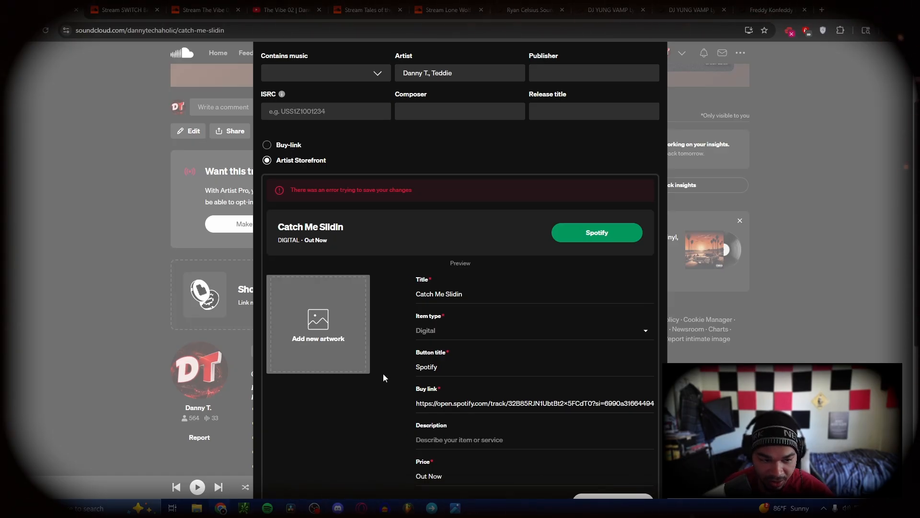
pyautogui.click(336, 316)
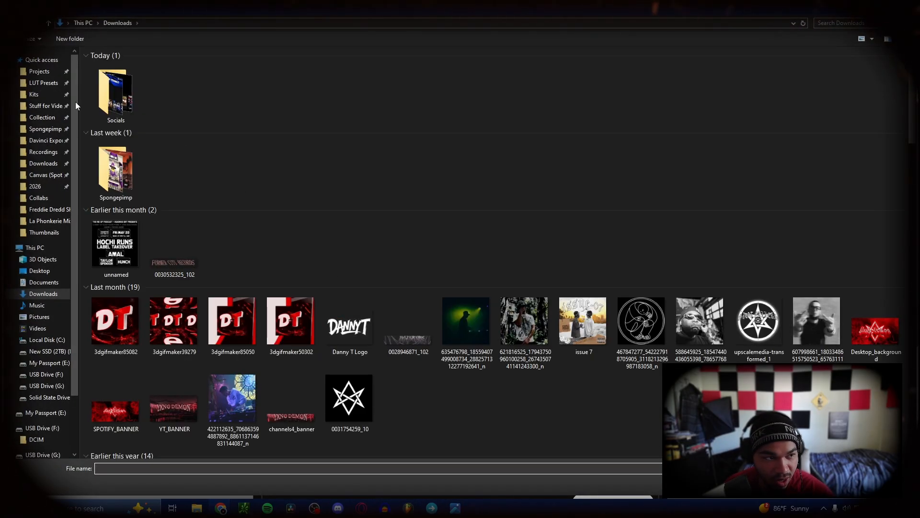
pyautogui.click(42, 60)
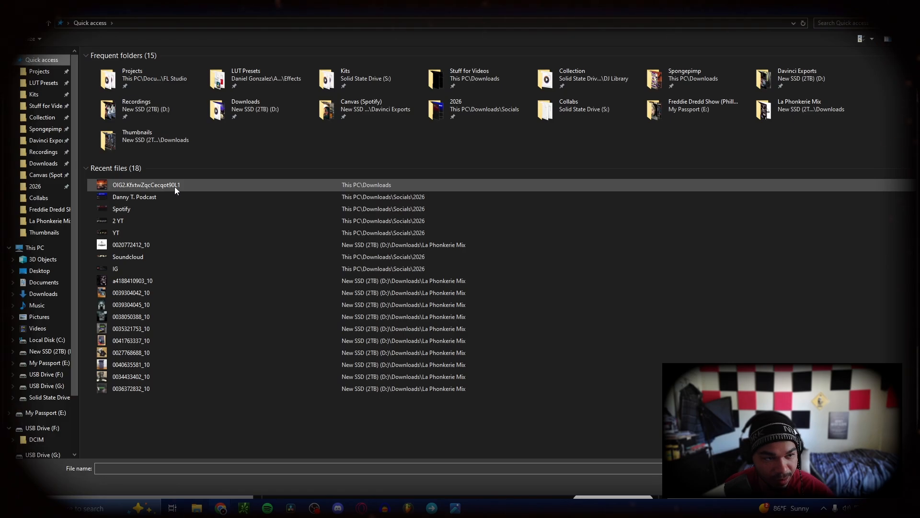
pyautogui.doubleClick(175, 186)
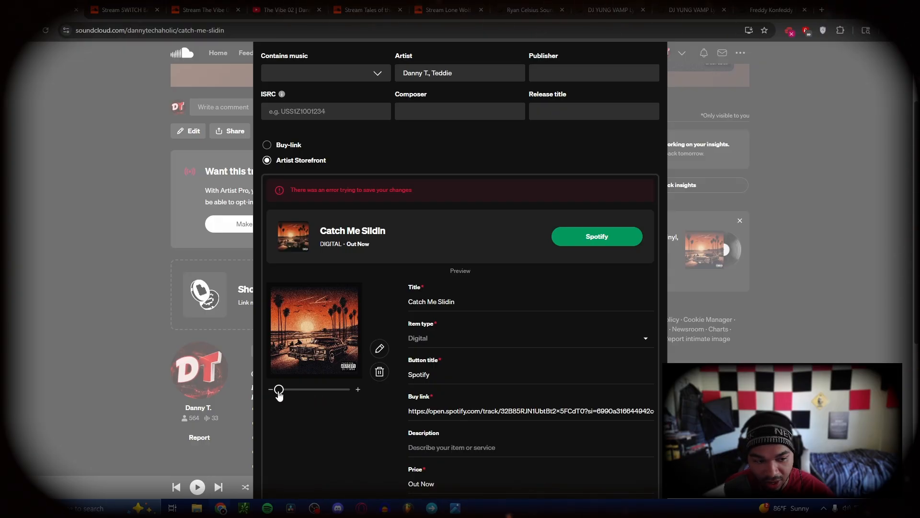
pyautogui.moveTo(279, 392)
pyautogui.mouseDown()
pyautogui.moveTo(287, 393)
pyautogui.moveTo(274, 394)
pyautogui.mouseUp()
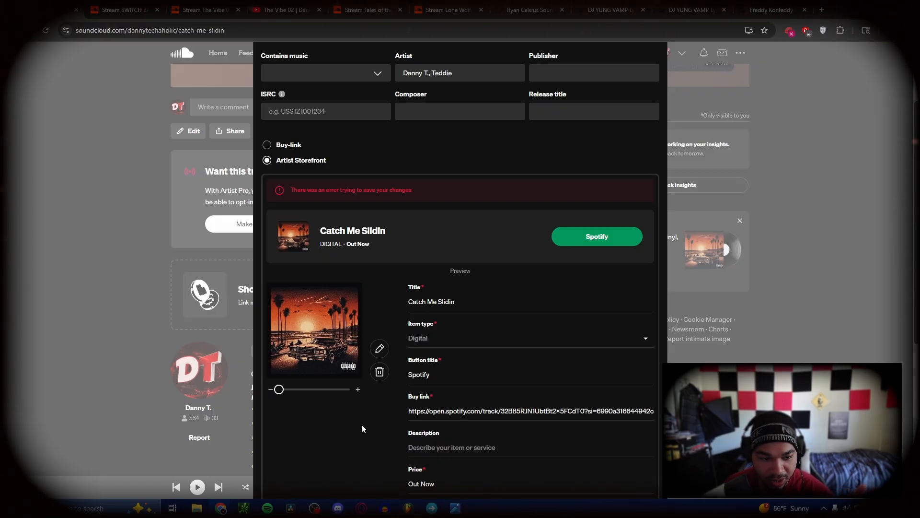
pyautogui.moveTo(279, 389)
pyautogui.mouseDown()
pyautogui.moveTo(268, 390)
pyautogui.moveTo(318, 389)
pyautogui.moveTo(273, 389)
pyautogui.mouseUp()
# Step: Save the Artist Storefront and close the track editor to return to the Catch Me Slidin page
pyautogui.scroll(-3, 393, 398)
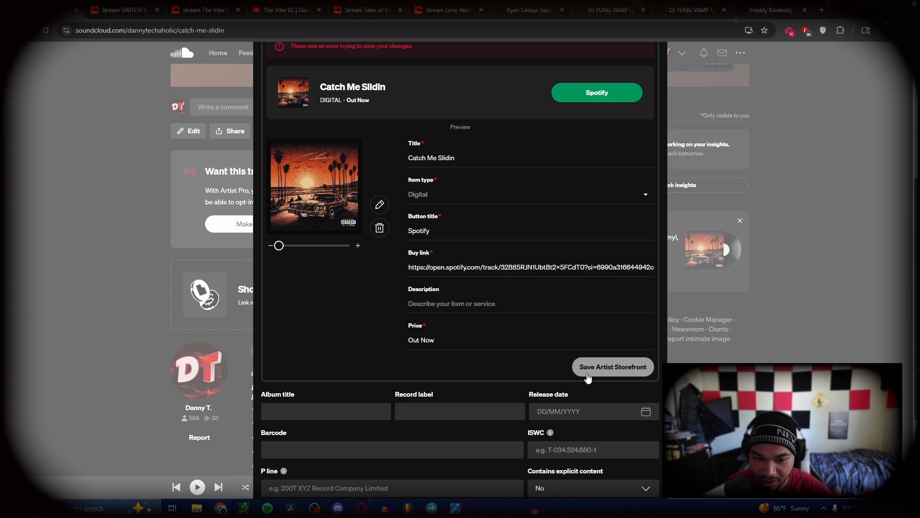
pyautogui.click(589, 378)
pyautogui.scroll(3, 437, 413)
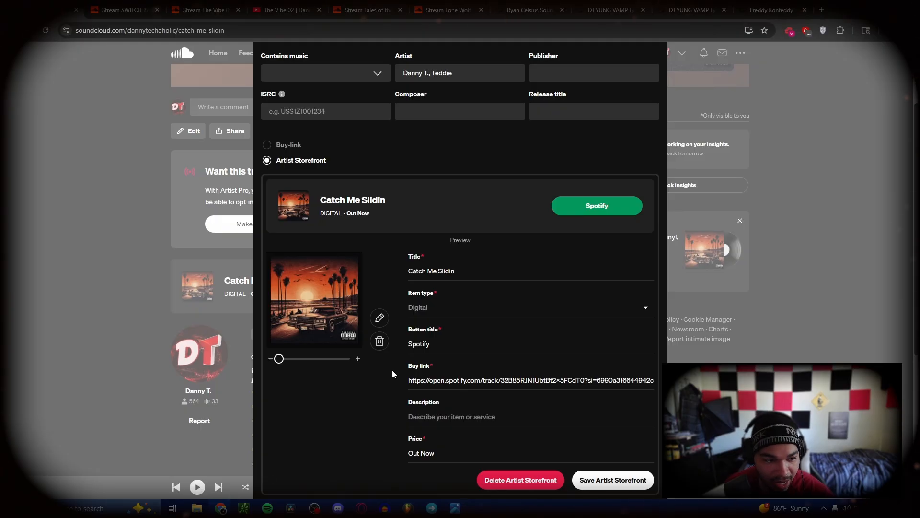
pyautogui.scroll(3, 719, 343)
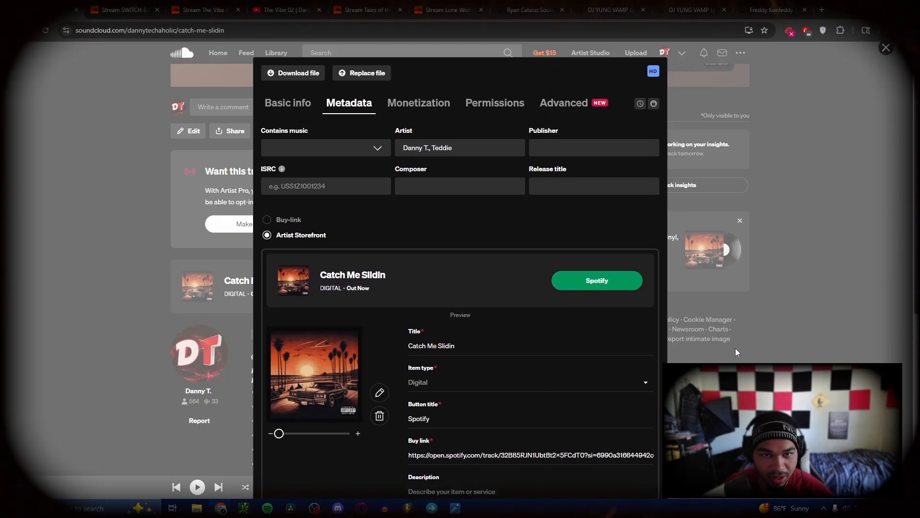
pyautogui.click(884, 72)
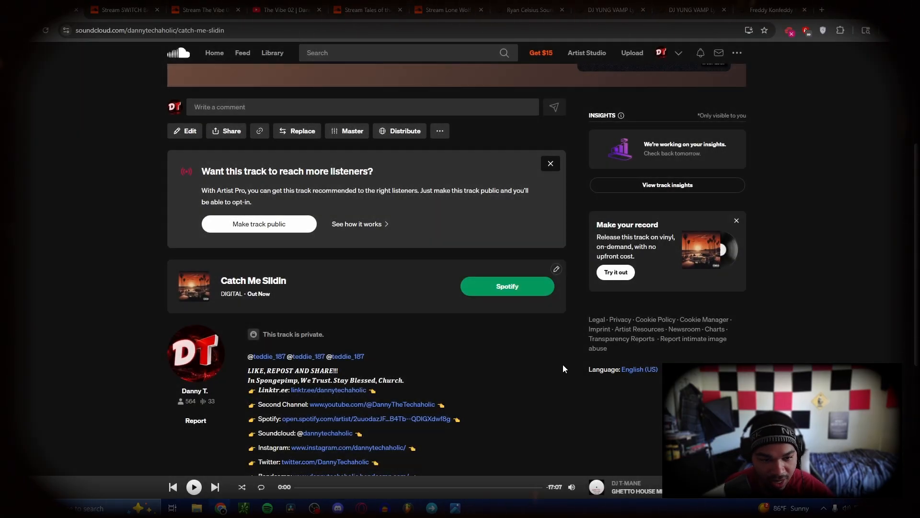